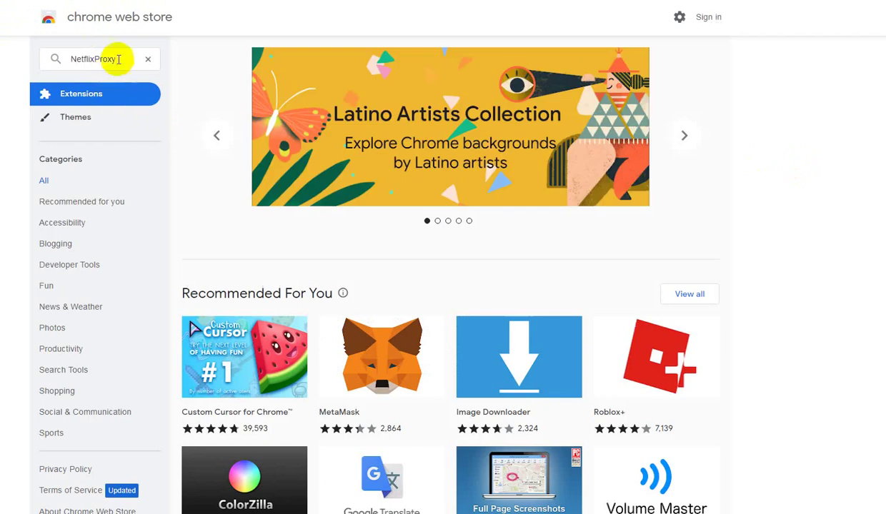
Search the store for NetflixProxy and open its extension page, shown as already added.
click(120, 58)
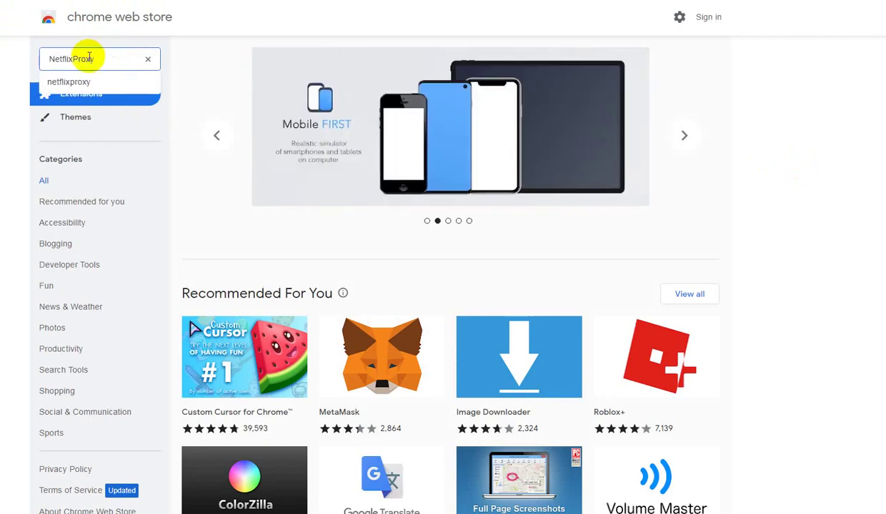
key(Return)
click(366, 129)
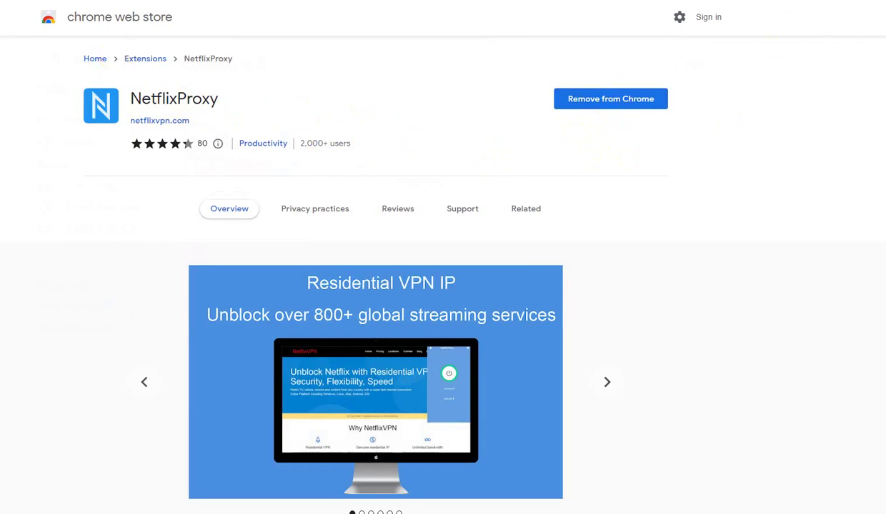
Choose Japan 1 from the NetflixProxy server country list.
click(750, 200)
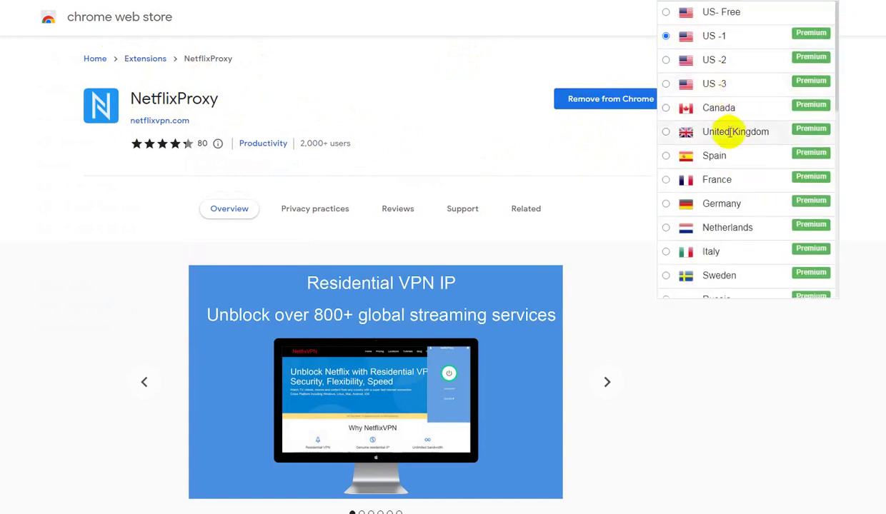
scroll(727, 143, down, 2)
scroll(727, 157, down, 1)
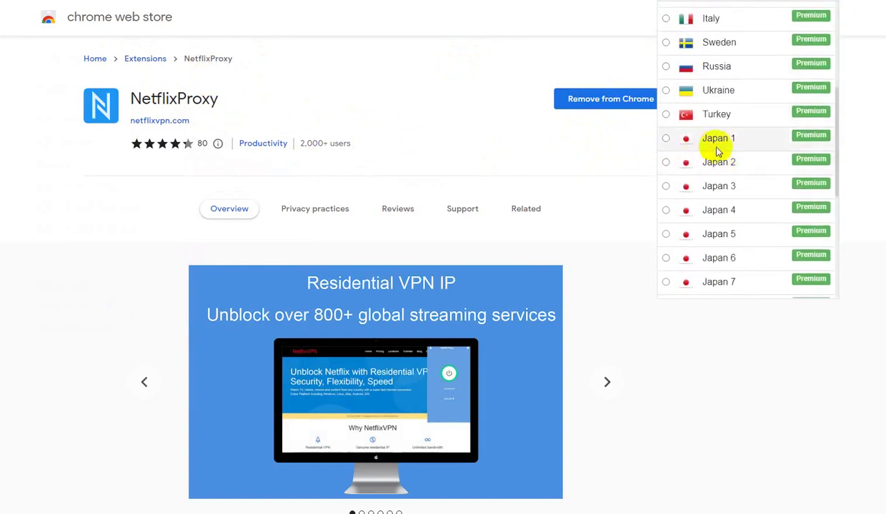
scroll(698, 163, down, 5)
scroll(698, 163, up, 2)
scroll(699, 157, up, 2)
scroll(714, 142, up, 1)
click(665, 100)
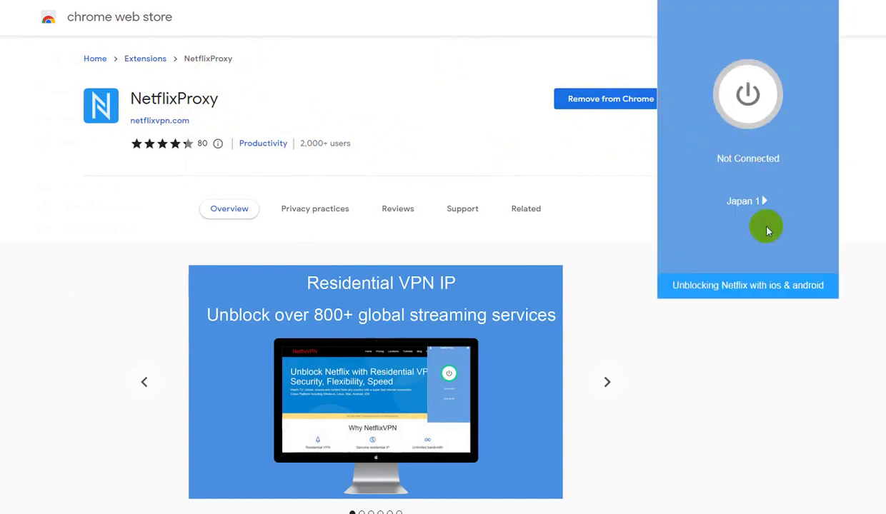
Connect the NetflixProxy VPN through the Japan 1 server.
click(751, 102)
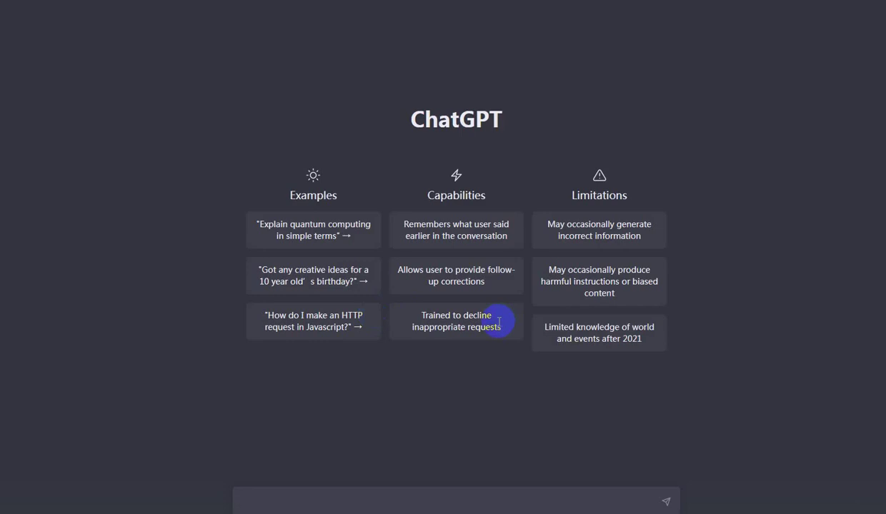
text(hello)
Erase part of the greeting being typed into ChatGPT's prompt box.
key(BackSpace)
key(BackSpace)
key(BackSpace)
key(BackSpace)
key(BackSpace)
text(left message get free account)
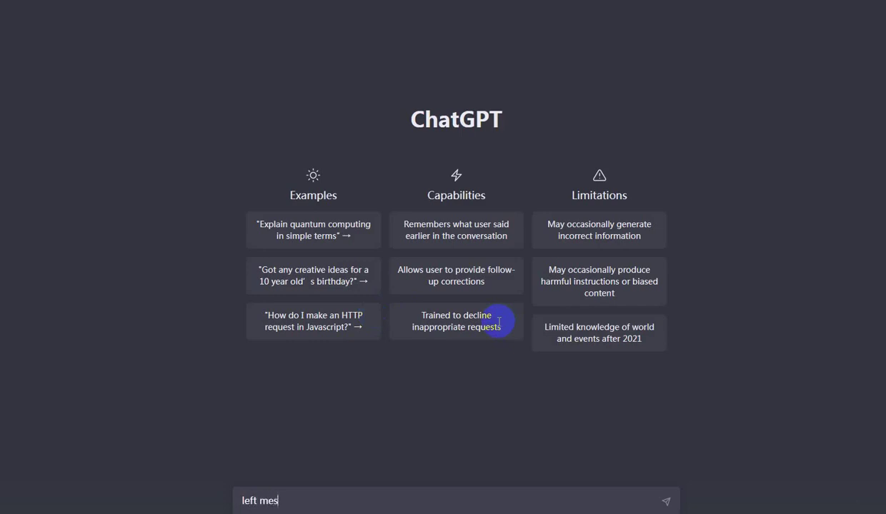